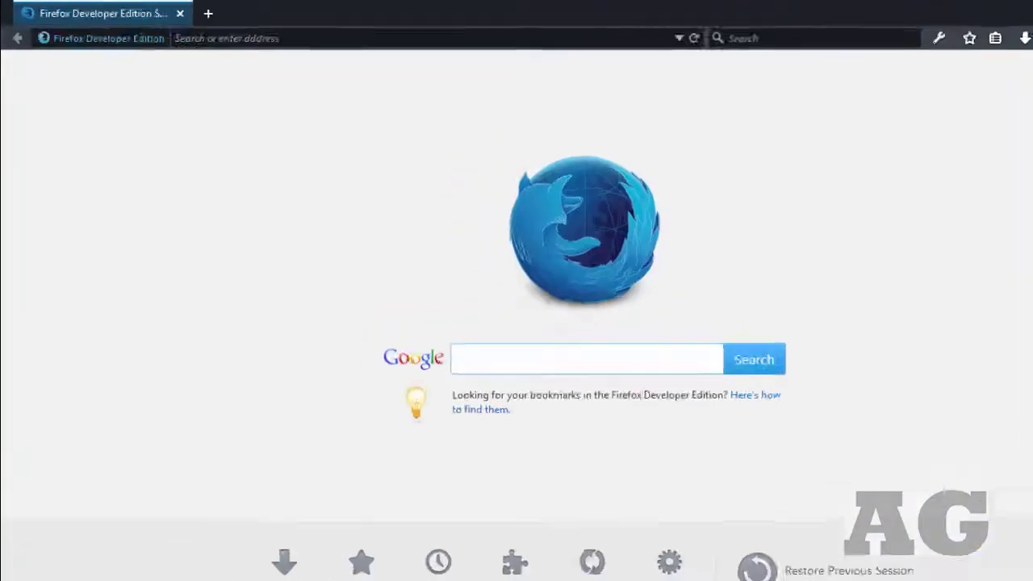
Step: Start typing 'cr' in the Firefox Developer Edition address bar toward cryengine.com
type("cryengine.com/")
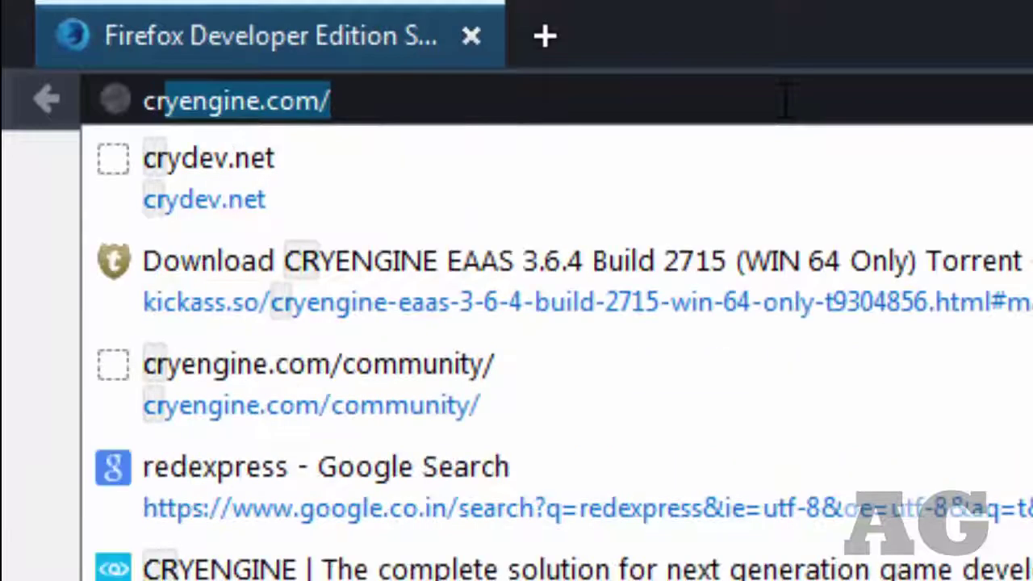
Step: Load cryengine.com and compare the 9.90 USD/EUR monthly Subscription with the Full License on Get CRYENGINE
key("Return")
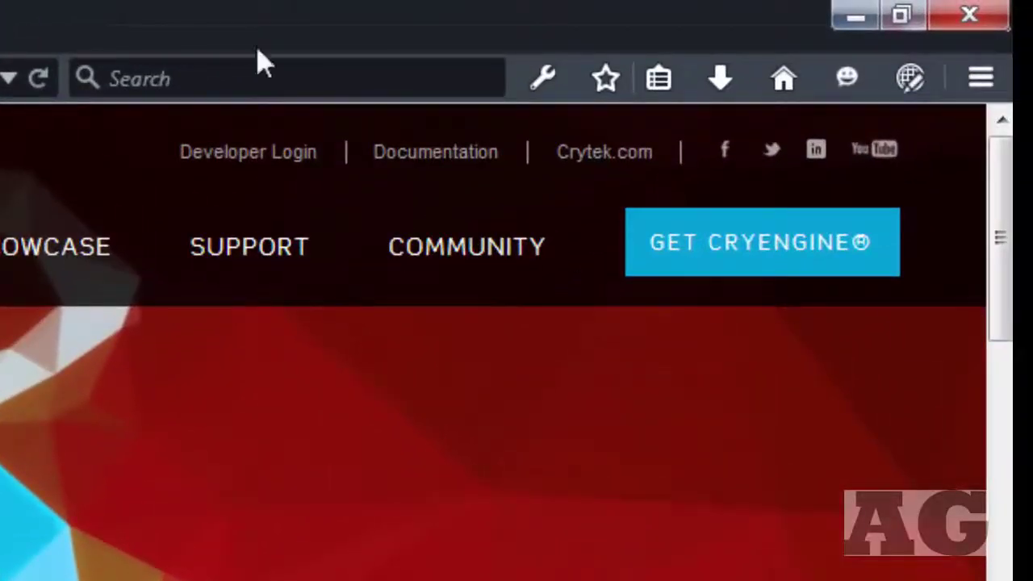
left_click(837, 266)
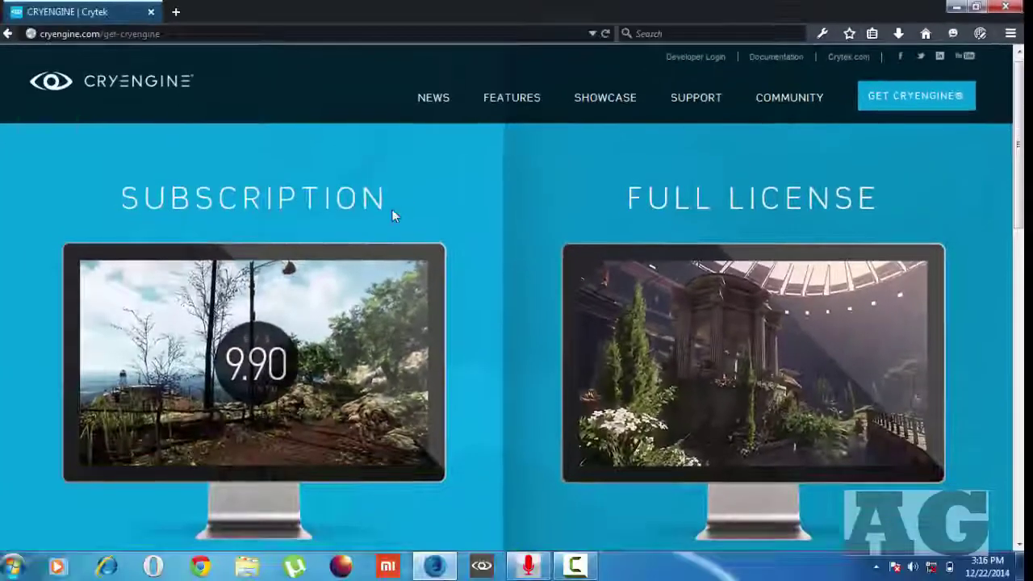
scroll(355, 218, "down", 3)
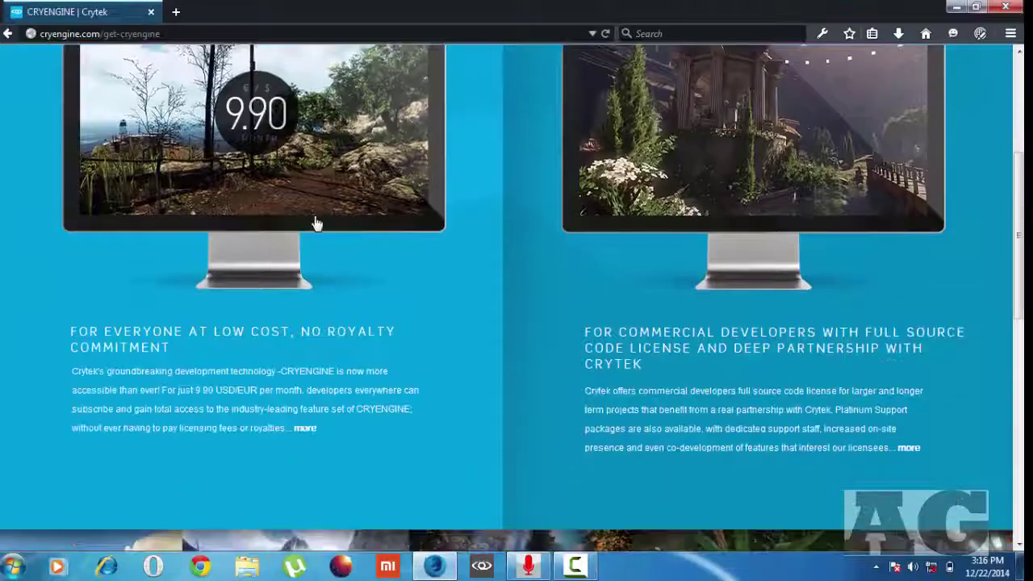
scroll(316, 223, "down", 4)
scroll(317, 334, "down", 4)
scroll(334, 428, "up", 4)
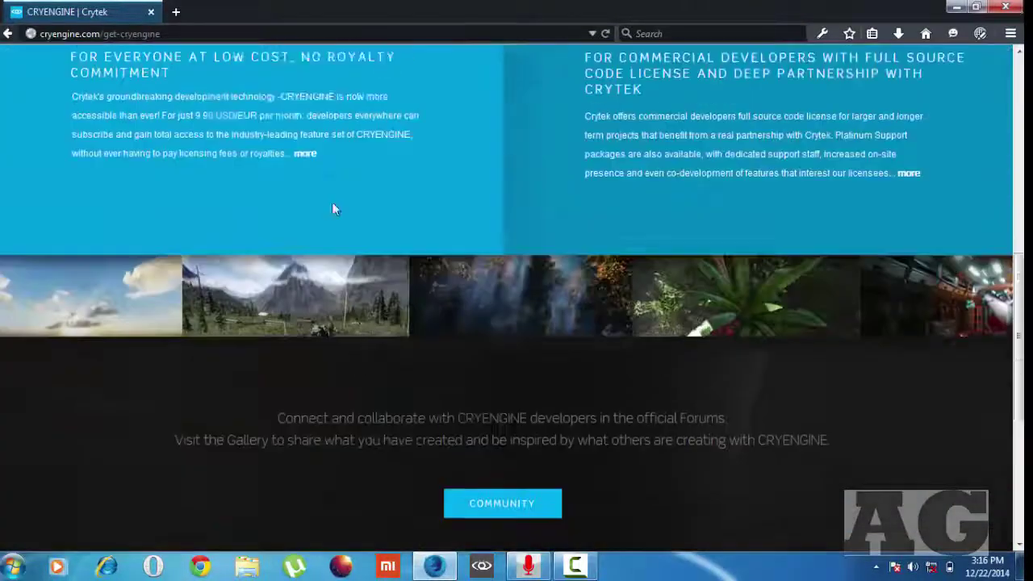
scroll(347, 226, "up", 5)
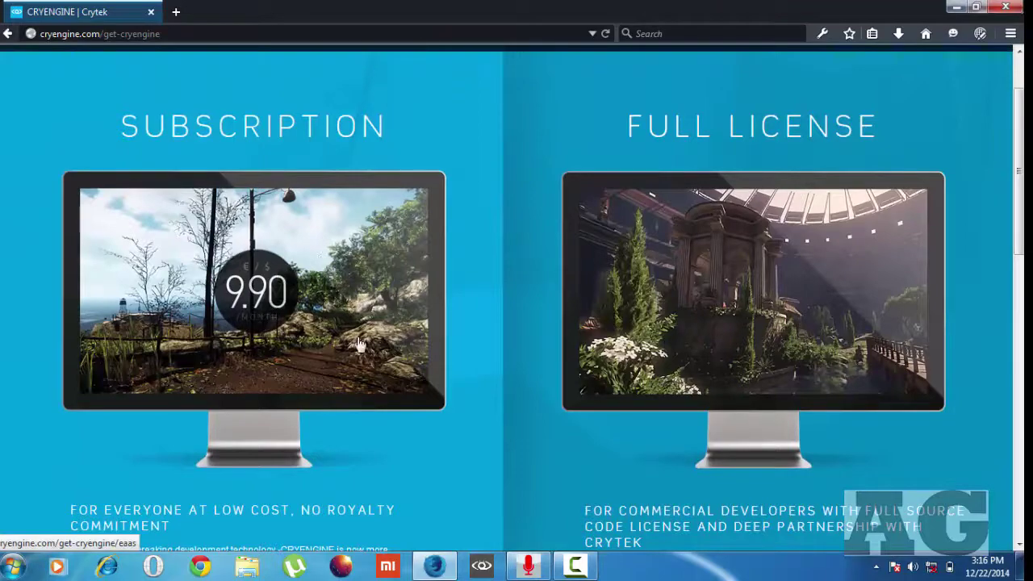
scroll(743, 244, "down", 5)
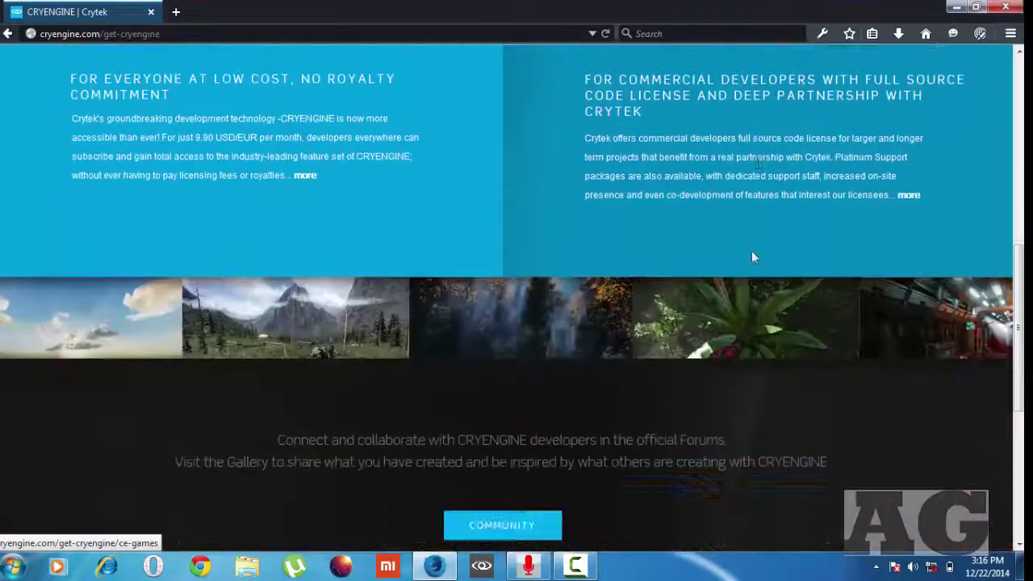
scroll(751, 252, "up", 2)
scroll(904, 324, "up", 4)
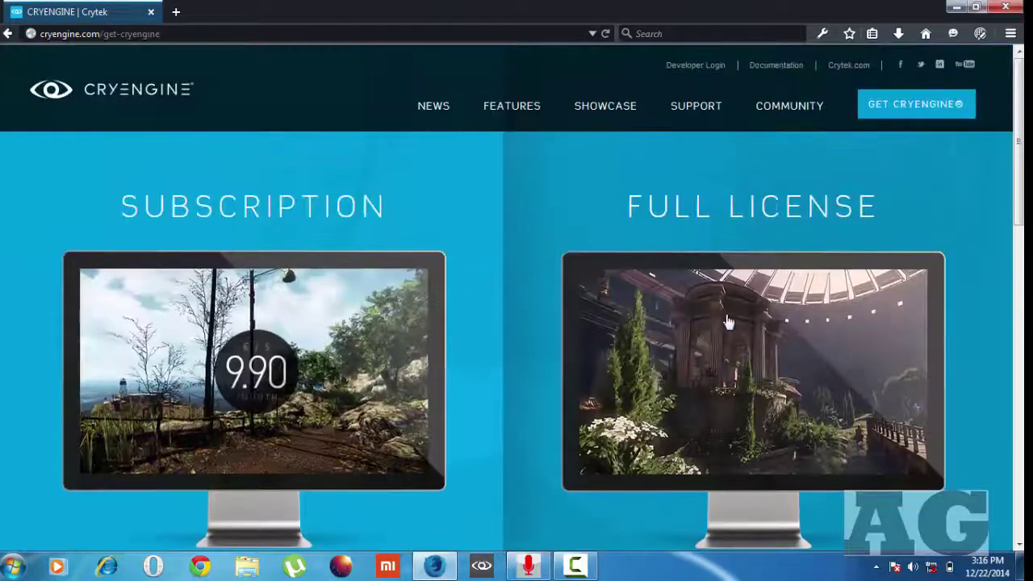
scroll(510, 359, "down", 4)
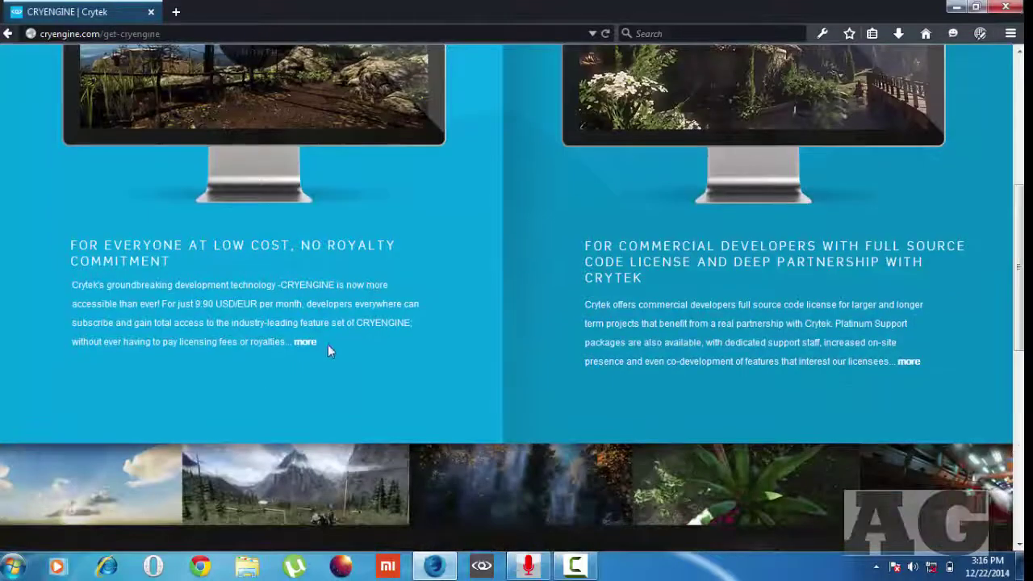
scroll(566, 221, "up", 4)
scroll(505, 290, "down", 8)
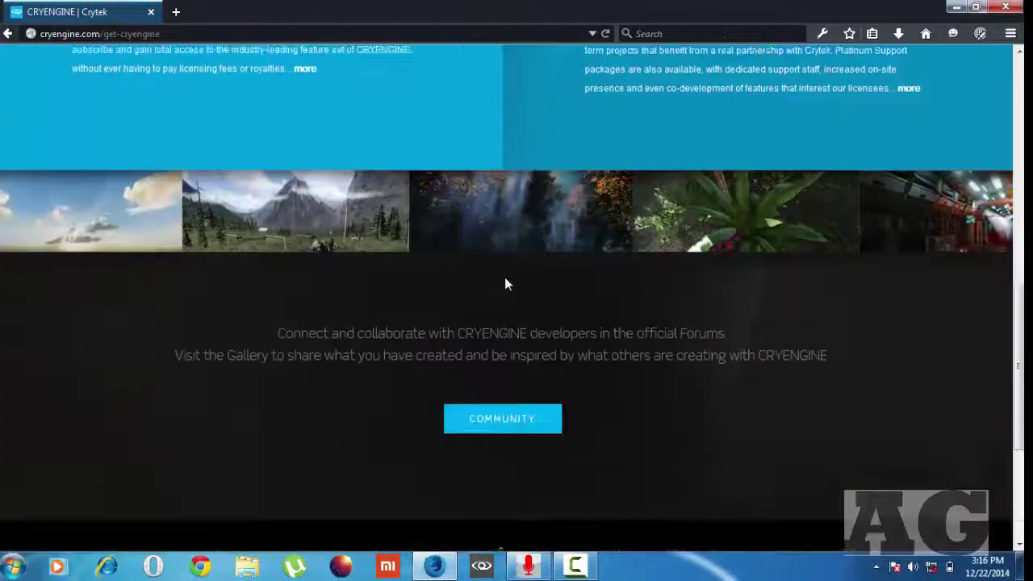
scroll(548, 283, "up", 10)
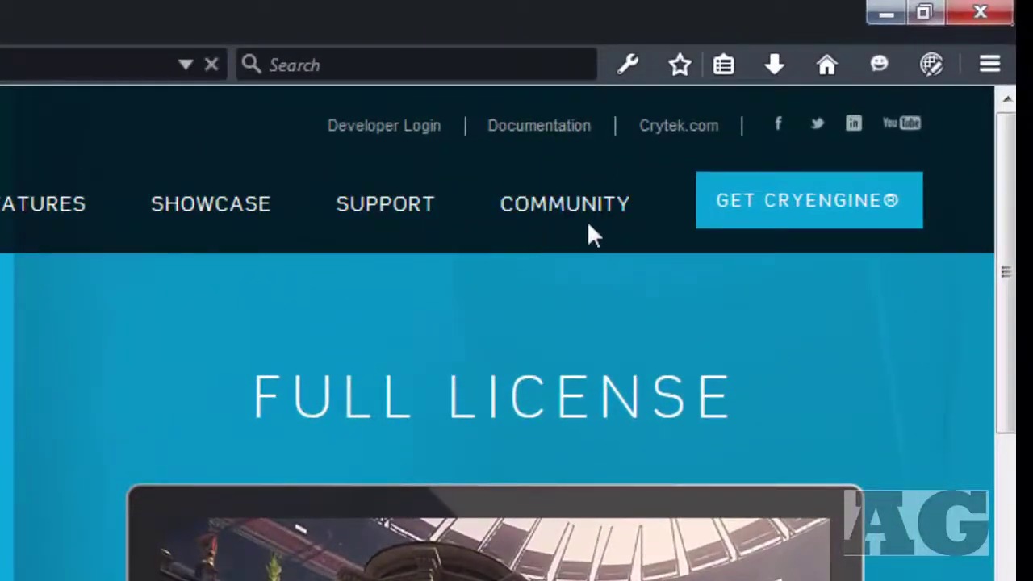
Step: Browse the Community forum's CRYENGINE and CRYENGINE 2 boards with their topic and post counts
left_click(562, 219)
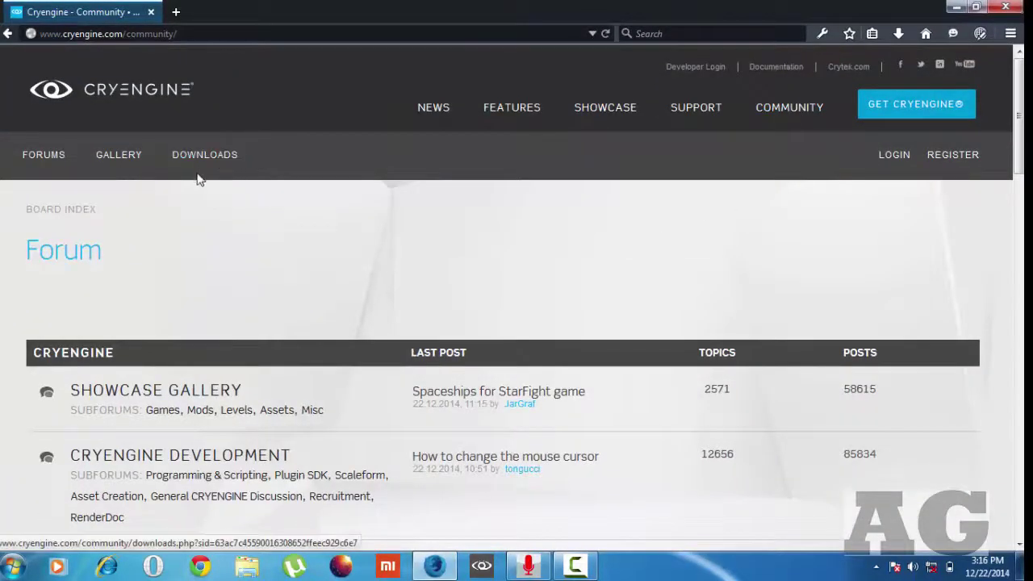
scroll(327, 291, "down", 10)
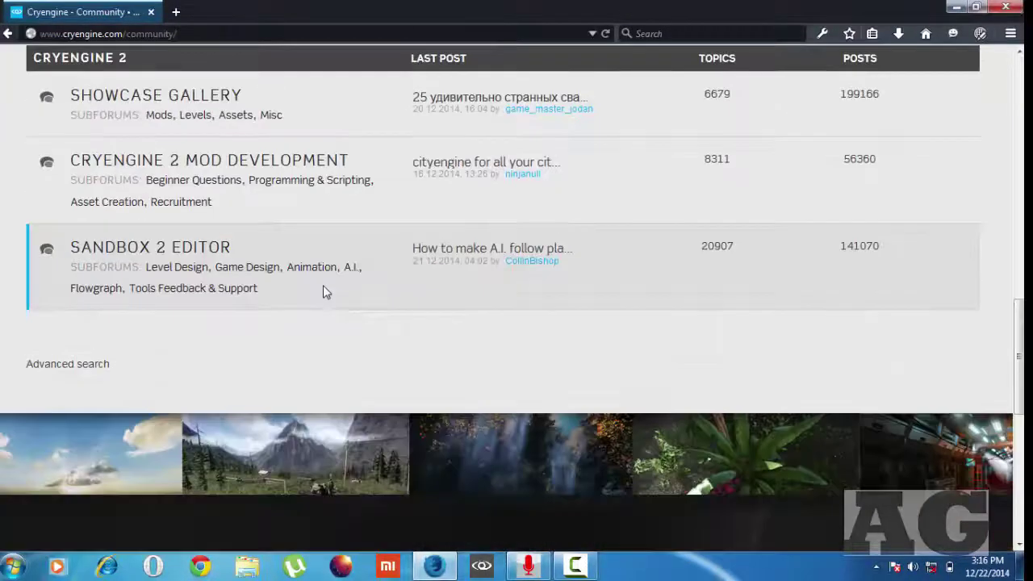
scroll(323, 291, "down", 4)
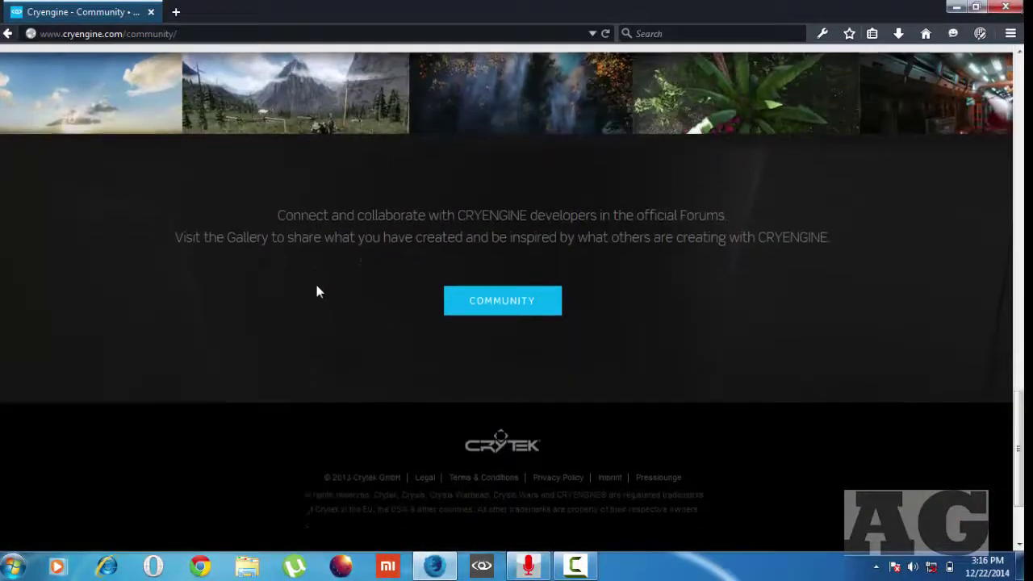
scroll(283, 278, "up", 10)
scroll(287, 250, "up", 5)
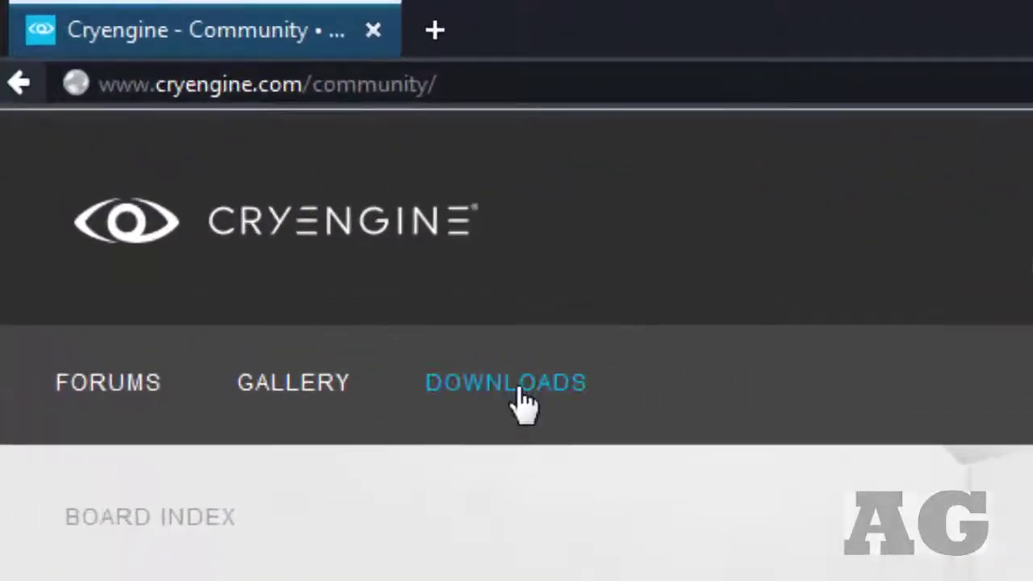
Step: Show the Downloads list headed by the 1.89 GiB CRYENGINE Free SDK, cancelling IDM's duplicate download
left_click(542, 395)
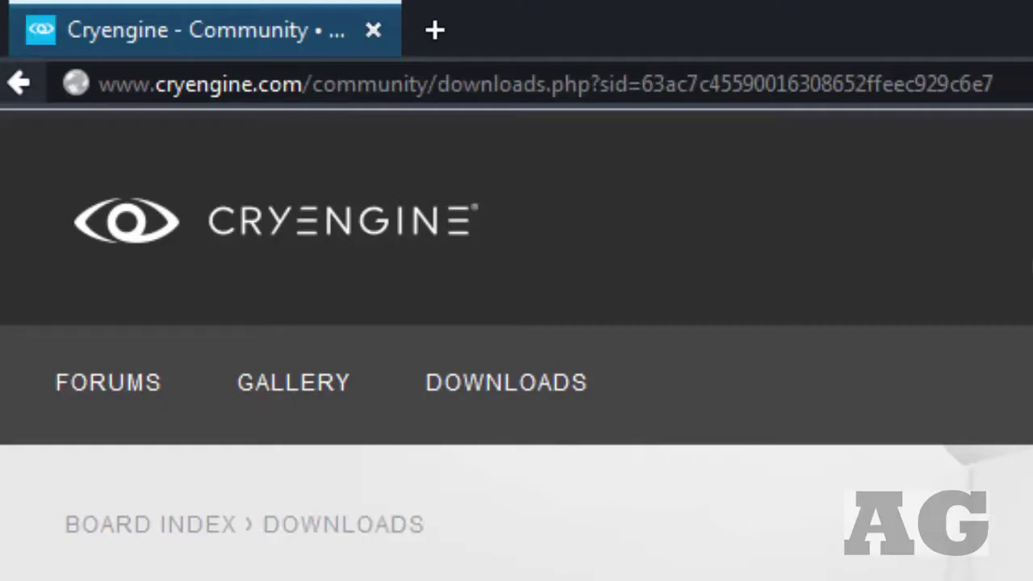
scroll(879, 428, "down", 3)
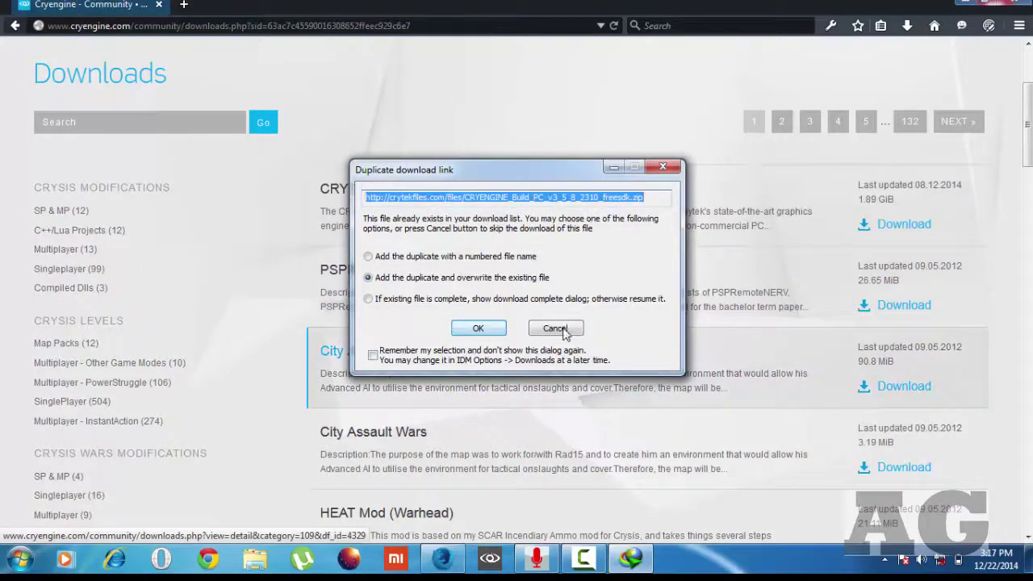
left_click(556, 328)
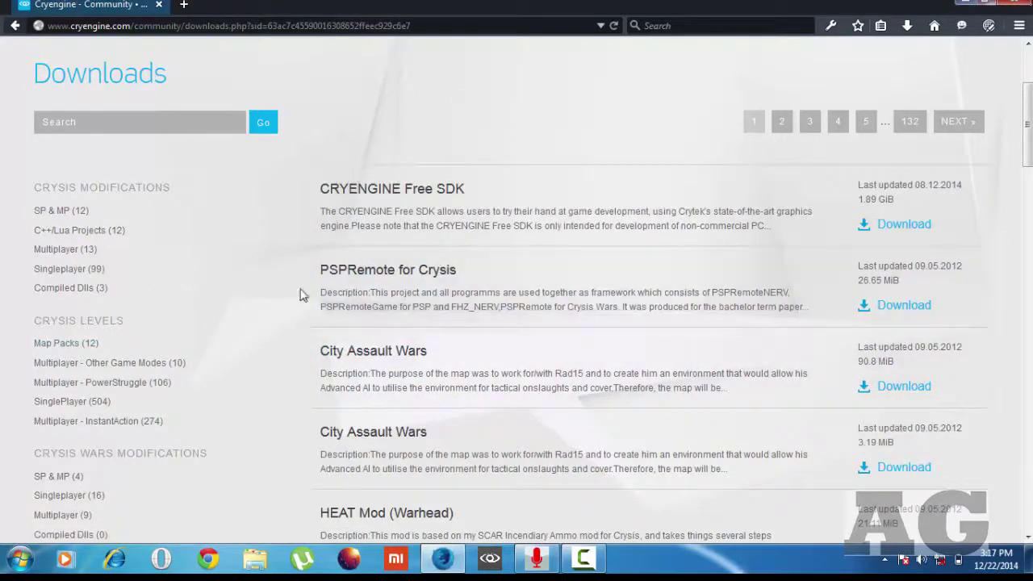
scroll(218, 345, "down", 6)
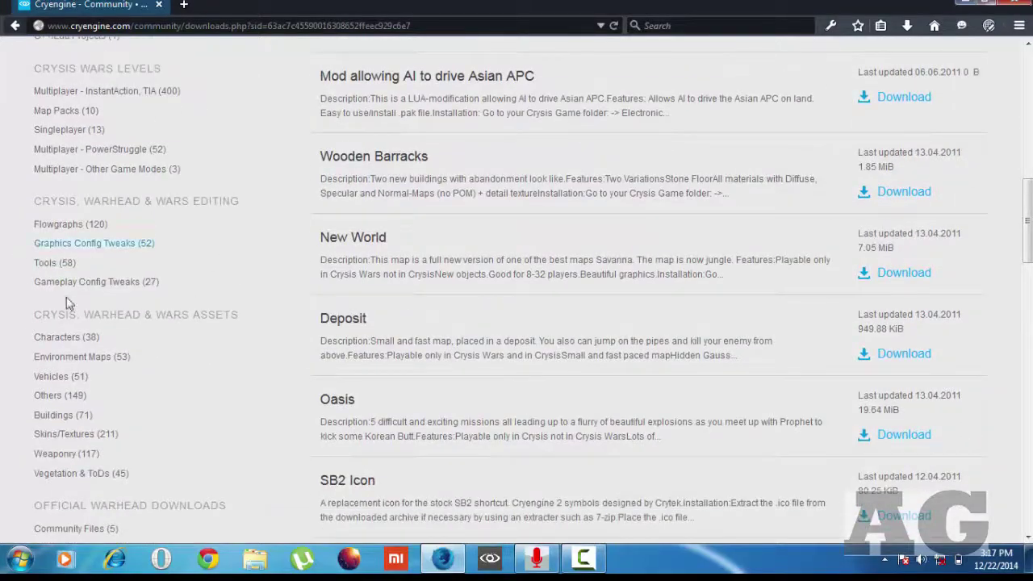
scroll(69, 302, "up", 5)
scroll(396, 221, "up", 3)
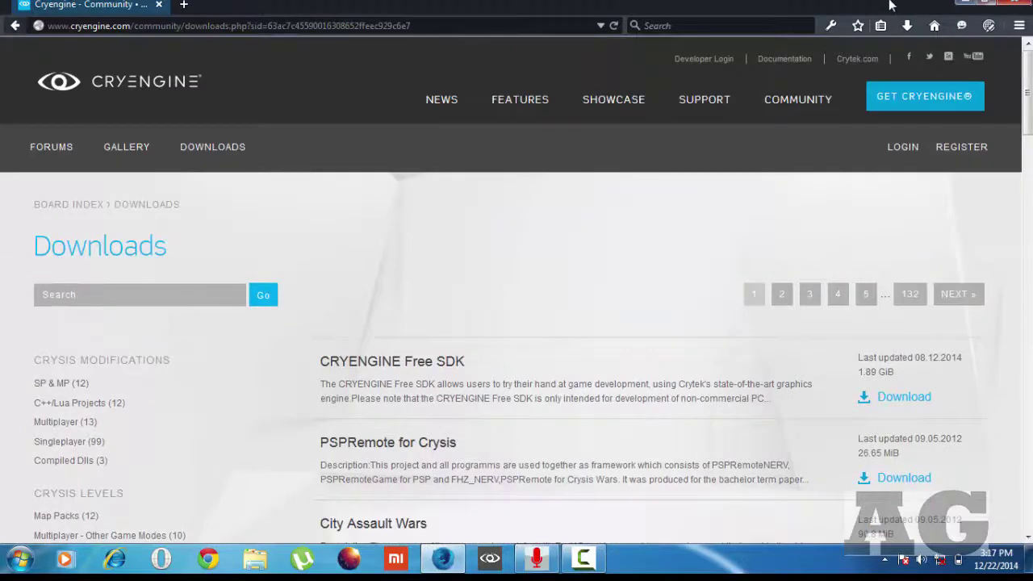
Step: Minimize Firefox and open Computer from the desktop
left_click(1018, 5)
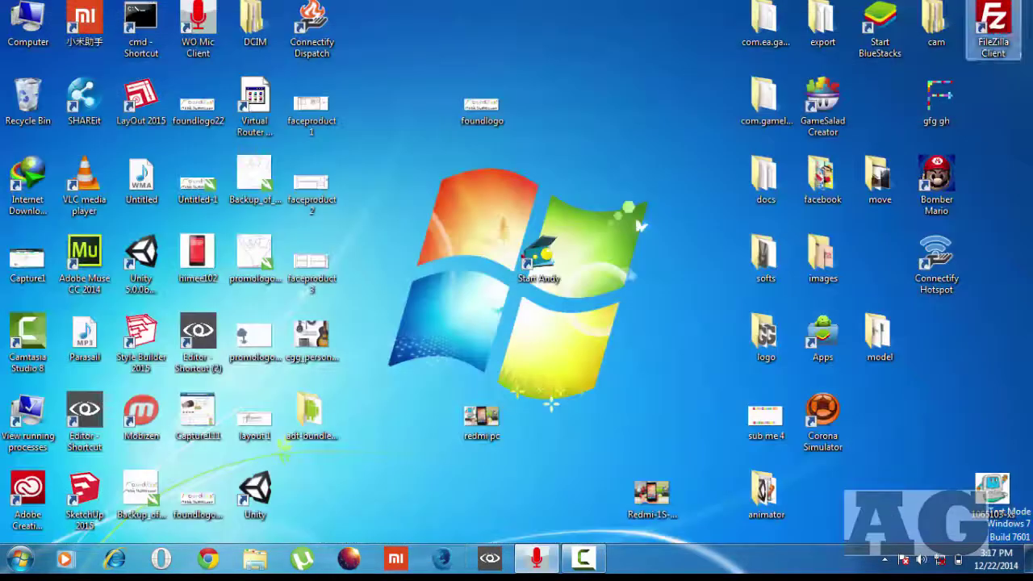
left_click(23, 27)
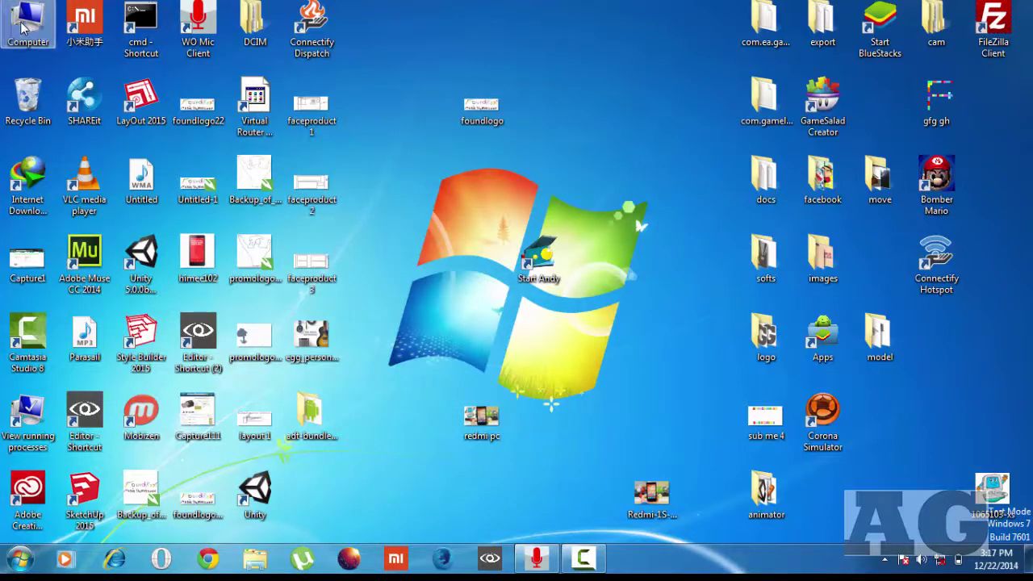
double_click(23, 27)
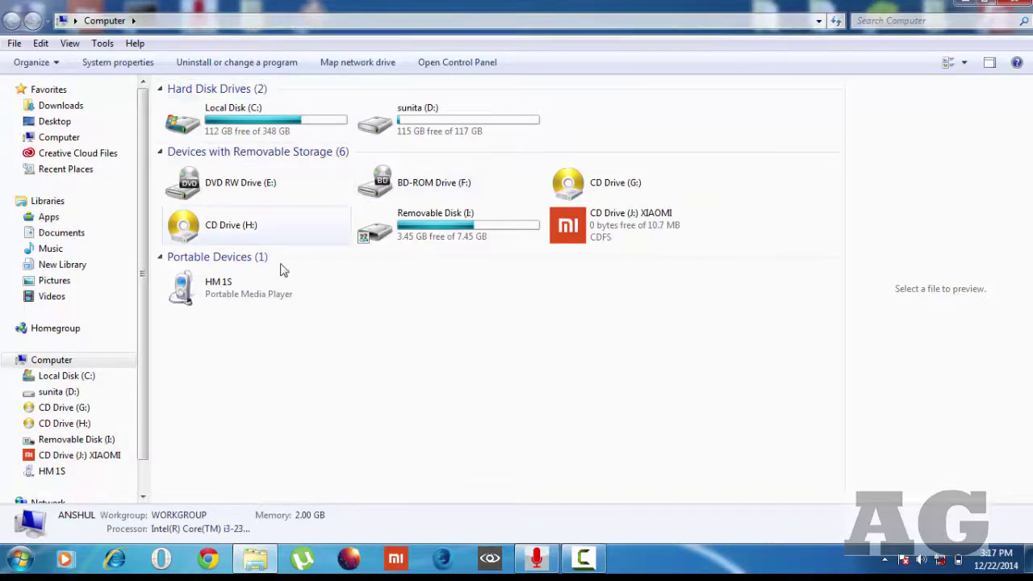
Step: Go to Downloads\Compressed and select the CRYENGINE_Build_PC_v3_5_8_2310_freesdk ZIP archive
left_click(67, 109)
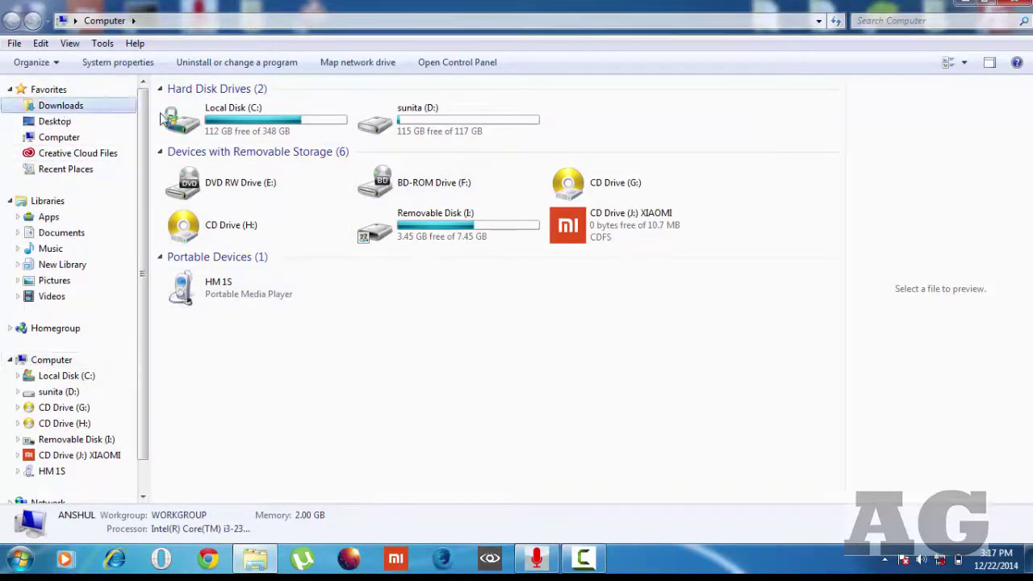
left_click(105, 107)
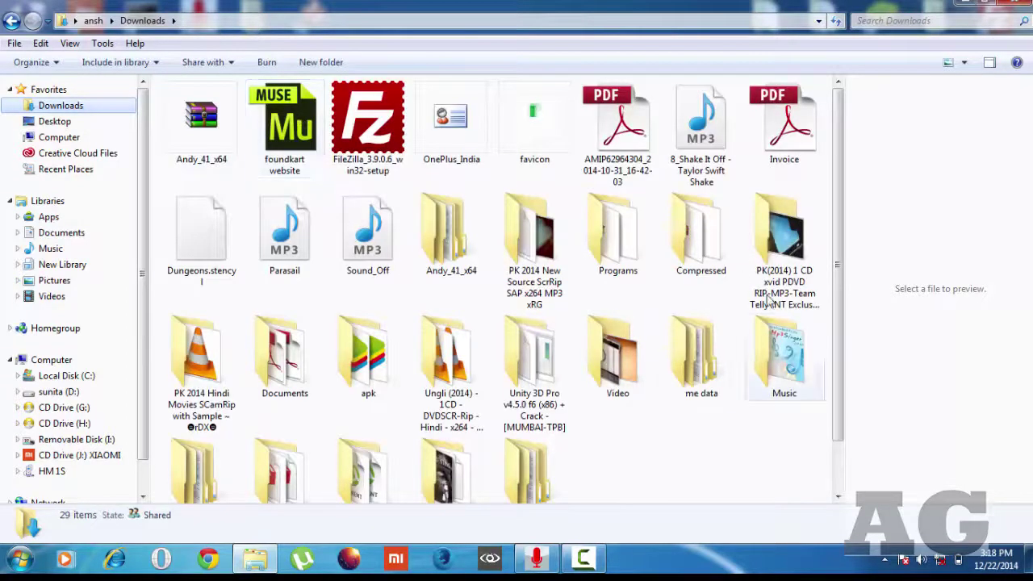
left_click(692, 246)
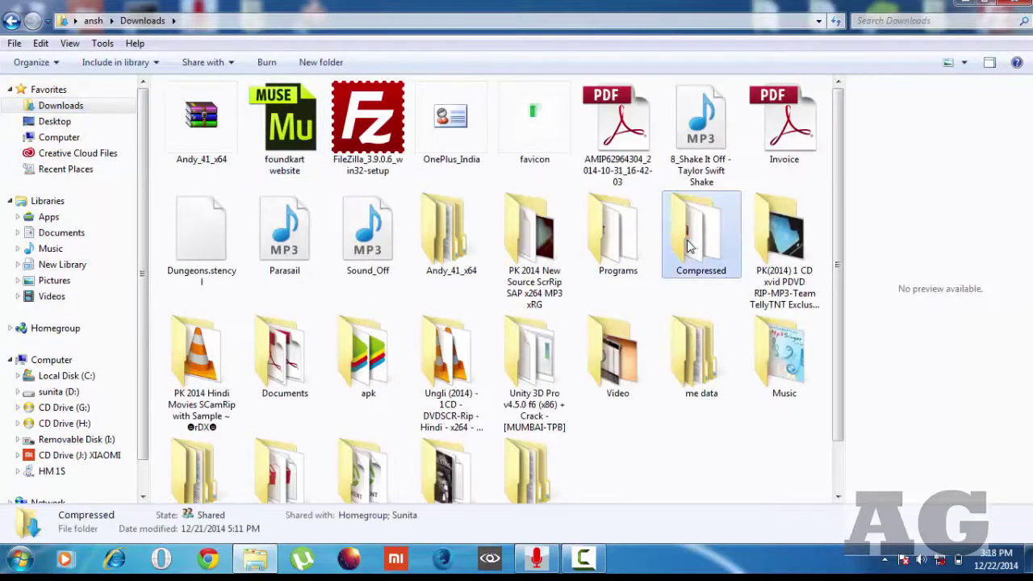
double_click(689, 247)
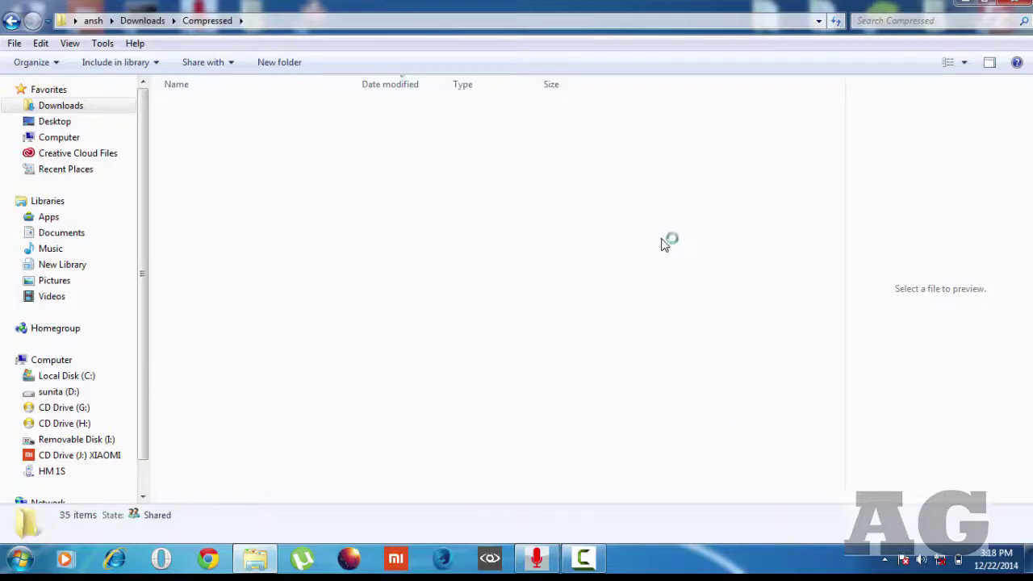
scroll(411, 243, "down", 3)
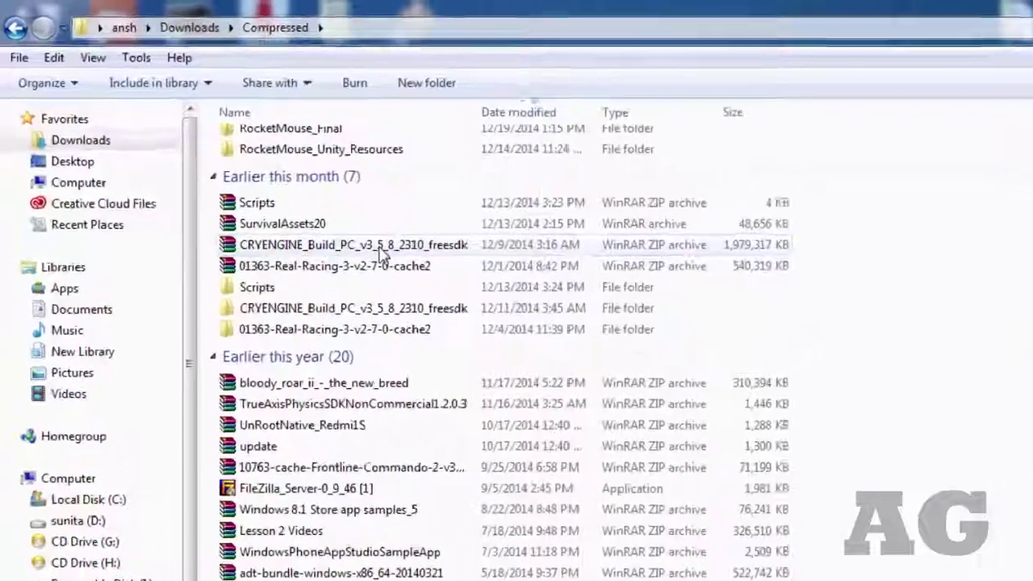
left_click(380, 249)
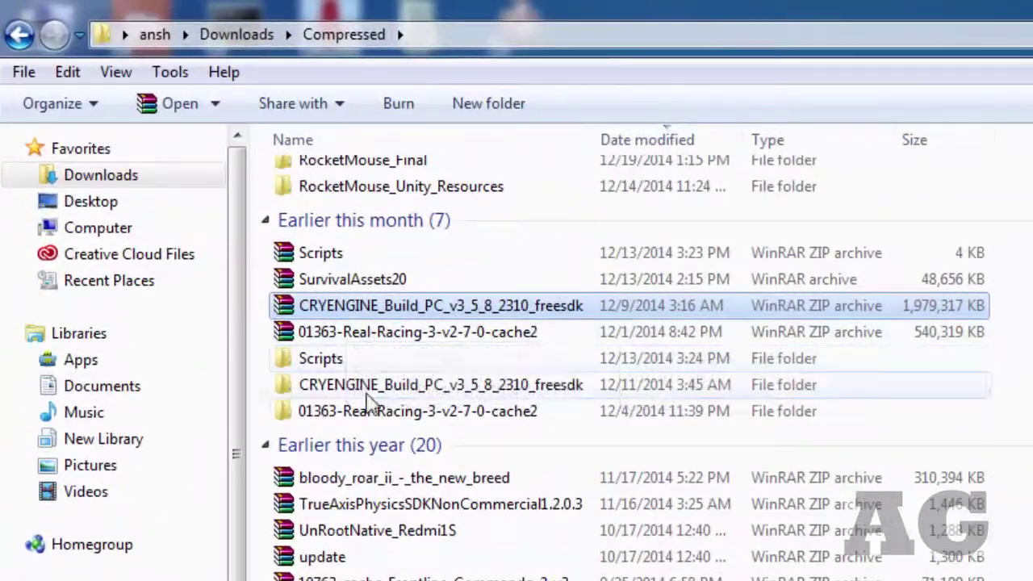
Step: Enter the extracted CRYENGINE_Build_PC_v3_5_8_2310_freesdk folder and open Bin64 rather than Bin32 or dedicated builds
left_click(400, 395)
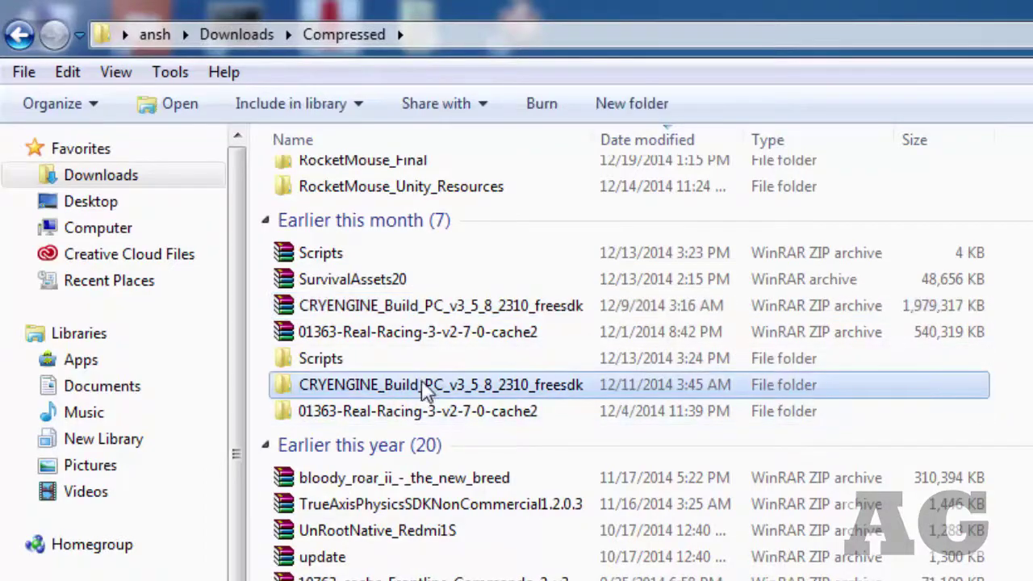
double_click(472, 395)
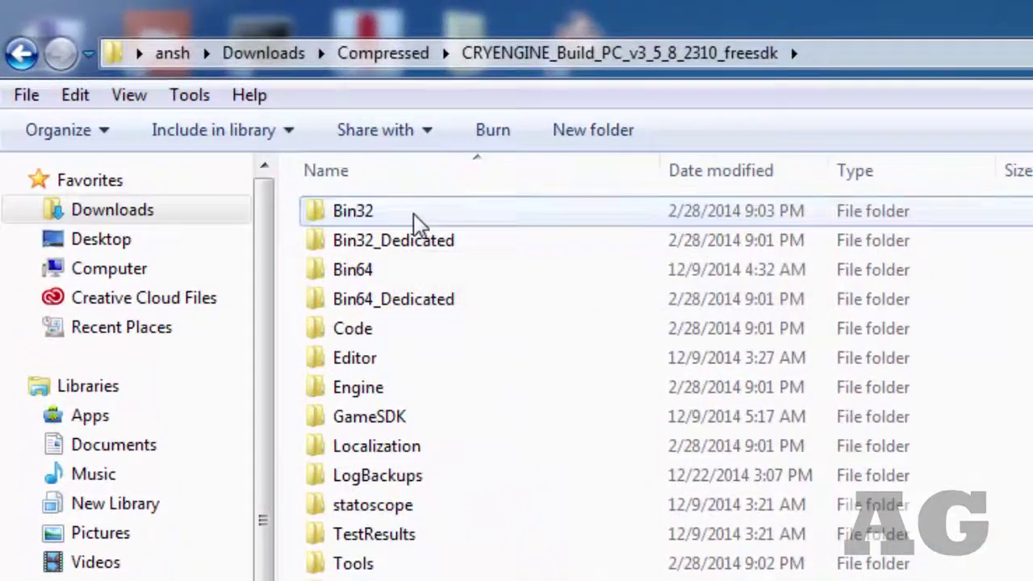
left_click(343, 176)
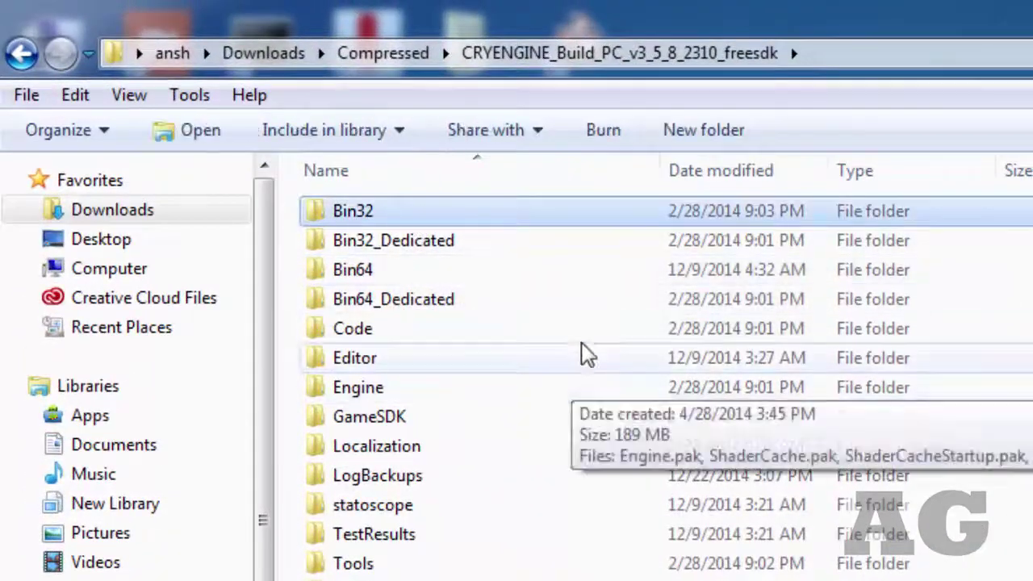
left_click(556, 274)
left_click(508, 240)
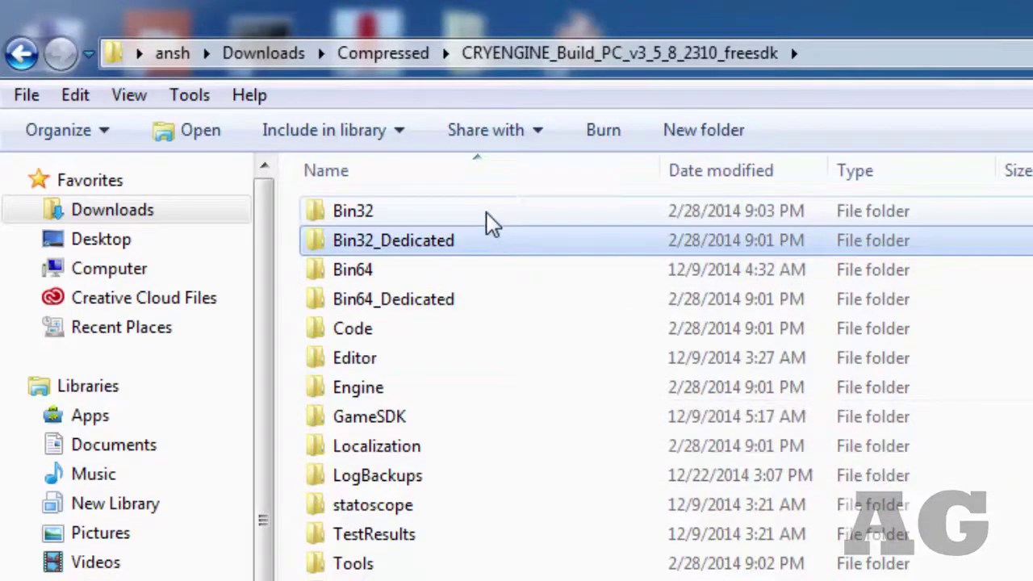
left_click(440, 214)
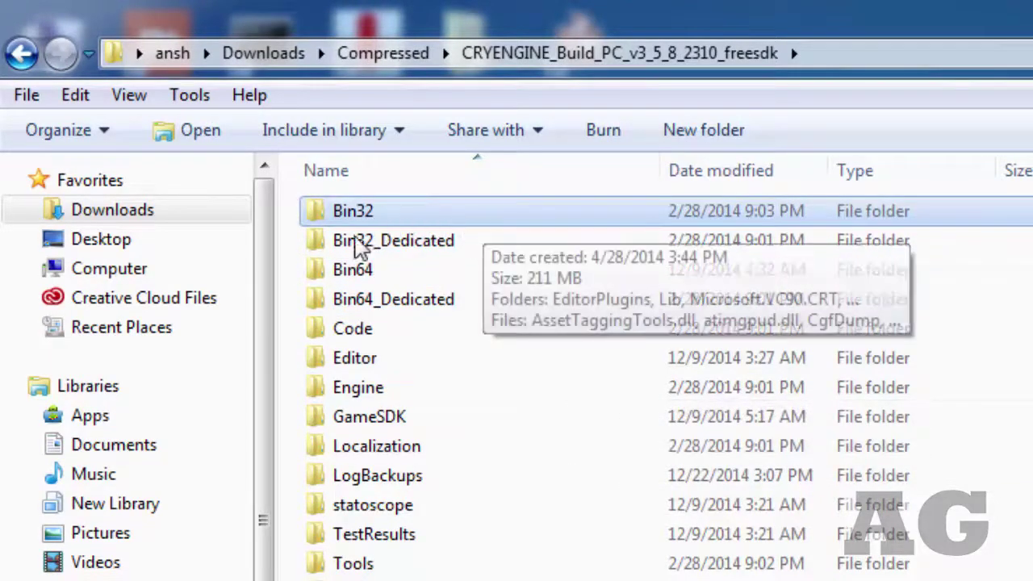
left_click(376, 283)
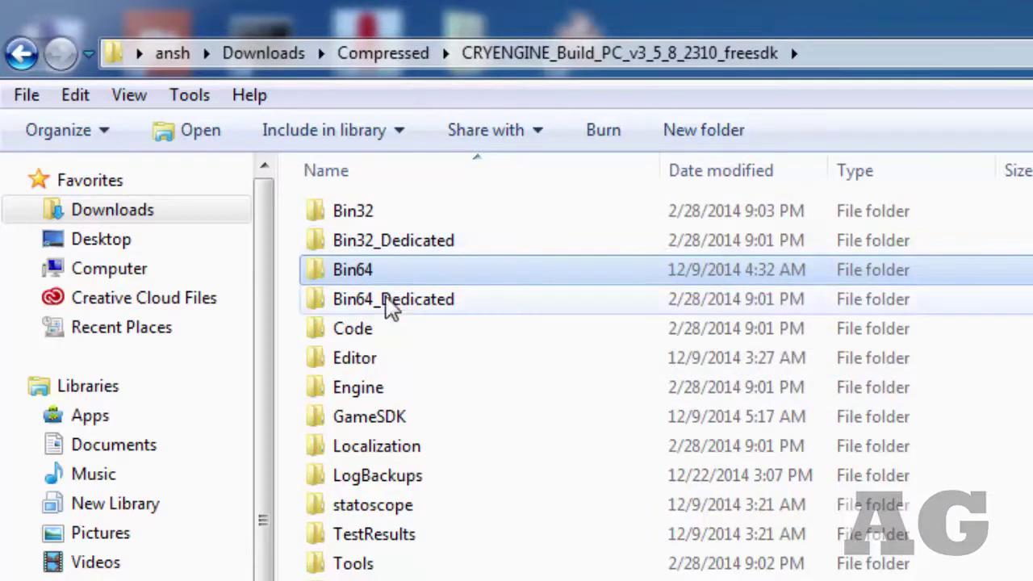
left_click(475, 222)
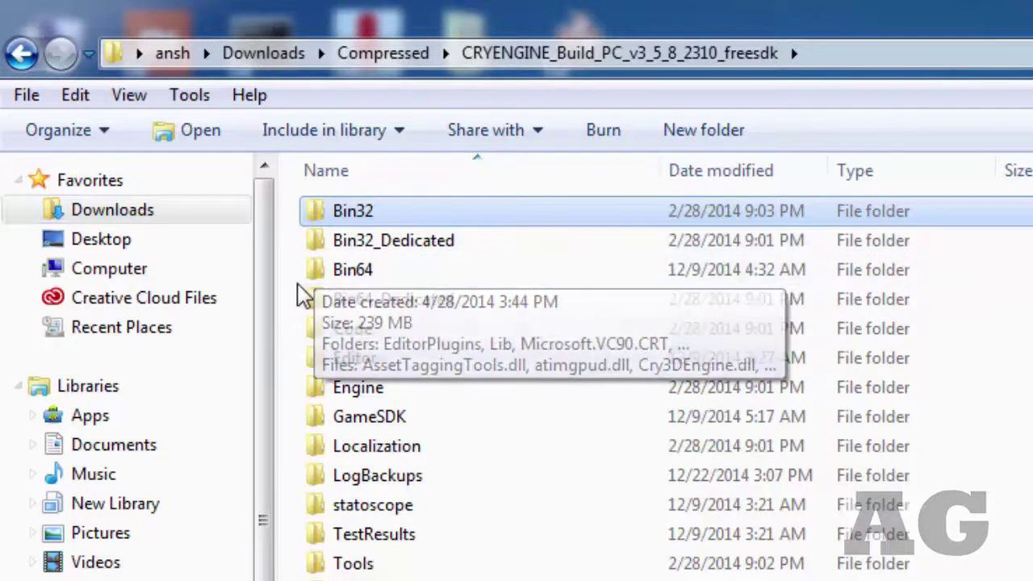
left_click(413, 296)
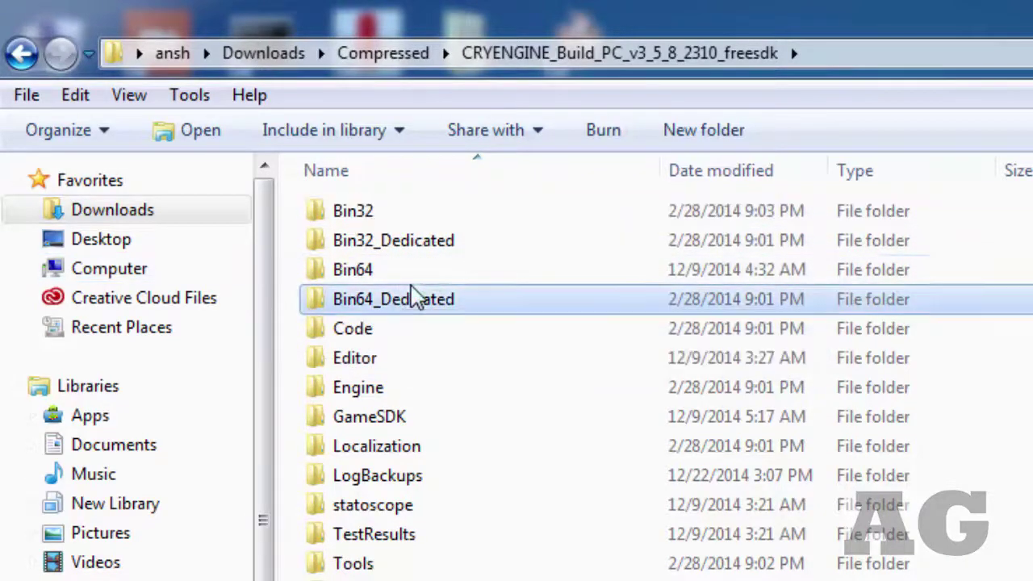
left_click(407, 273)
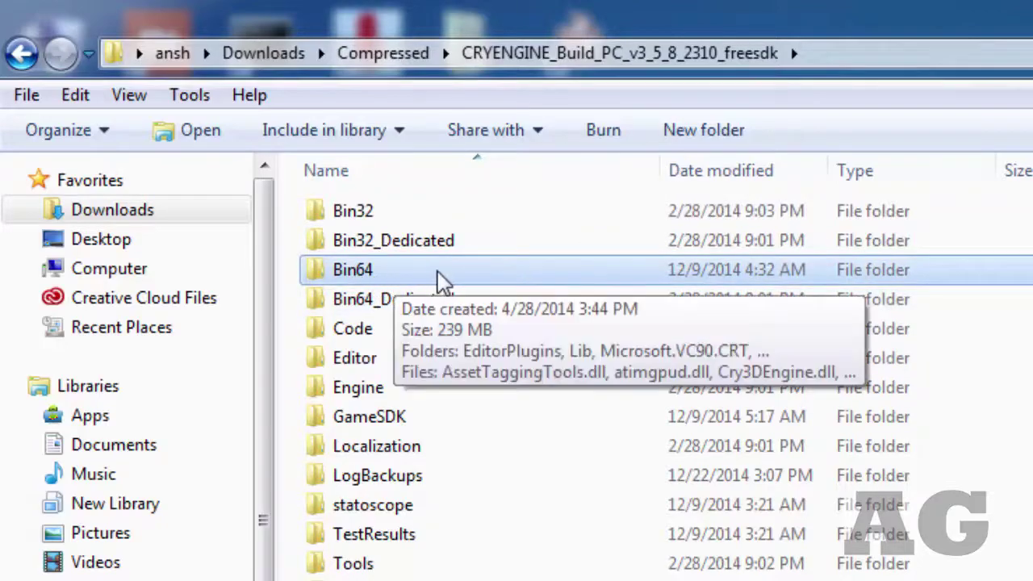
double_click(532, 280)
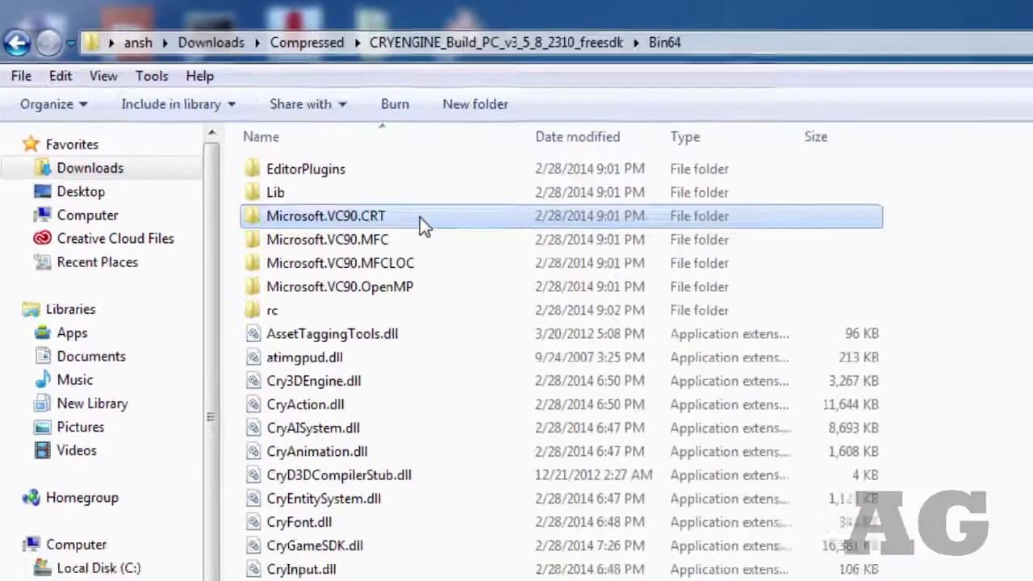
Step: Send the 42,895 KB Editor application in Bin64 to the desktop as a shortcut
left_click(421, 219)
scroll(383, 289, "down", 3)
scroll(384, 289, "down", 3)
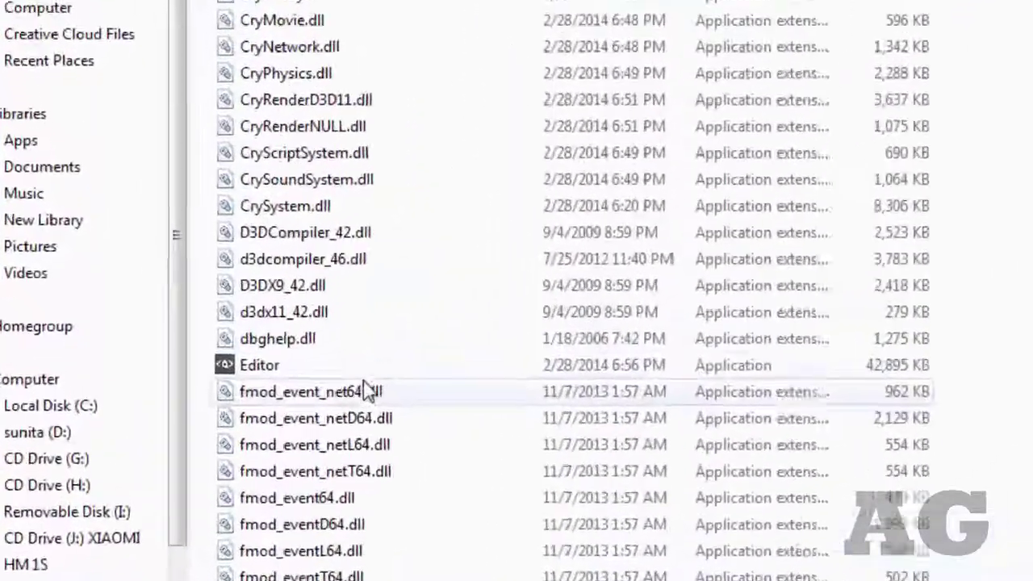
left_click(359, 368)
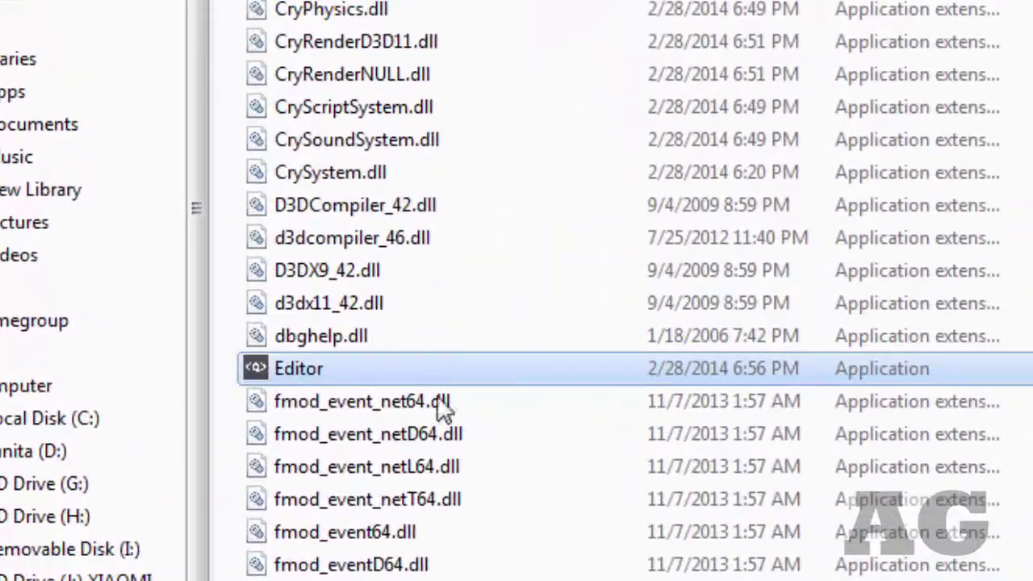
double_click(485, 361)
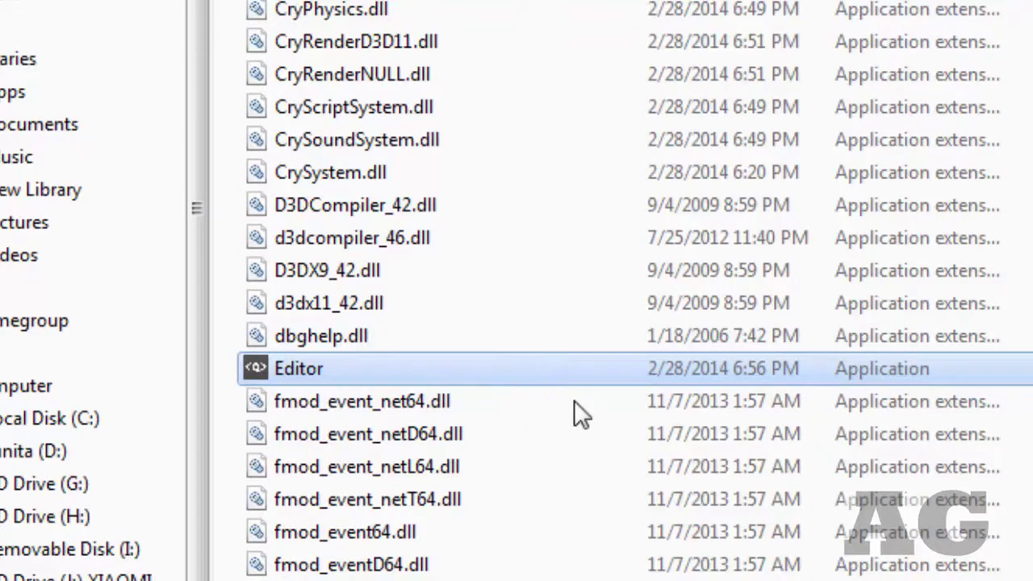
right_click(571, 370)
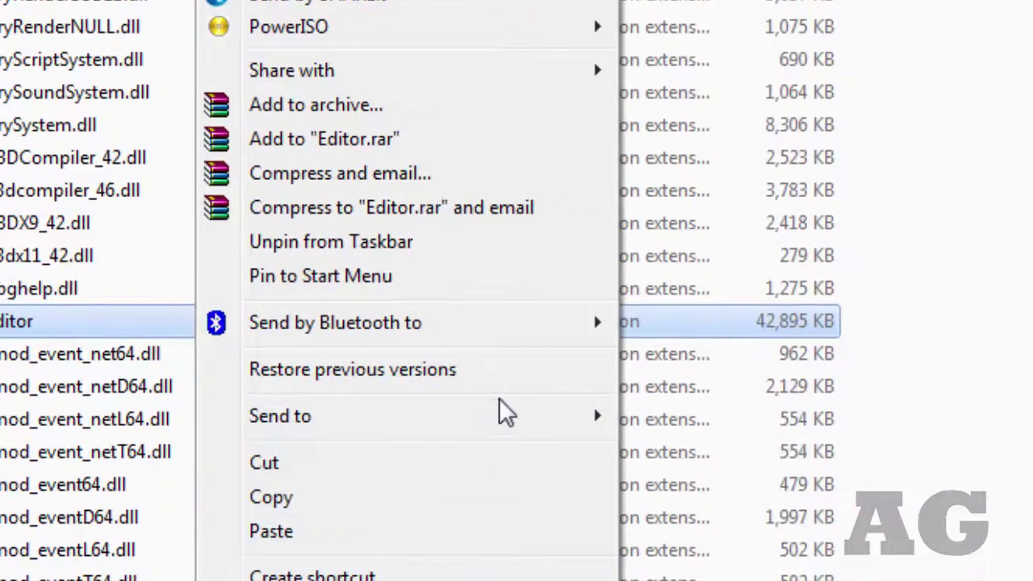
mouse_move(502, 418)
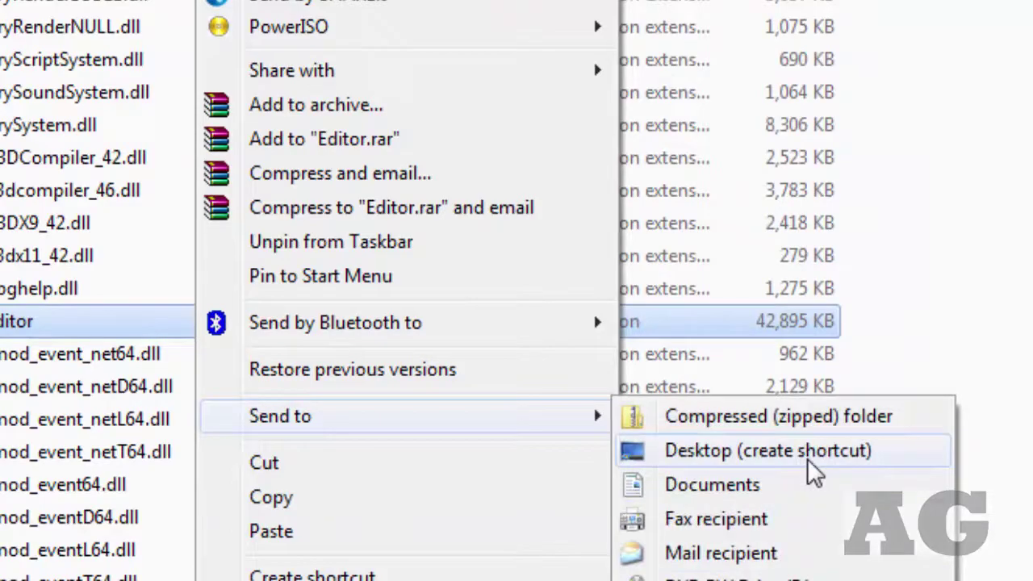
left_click(1024, 243)
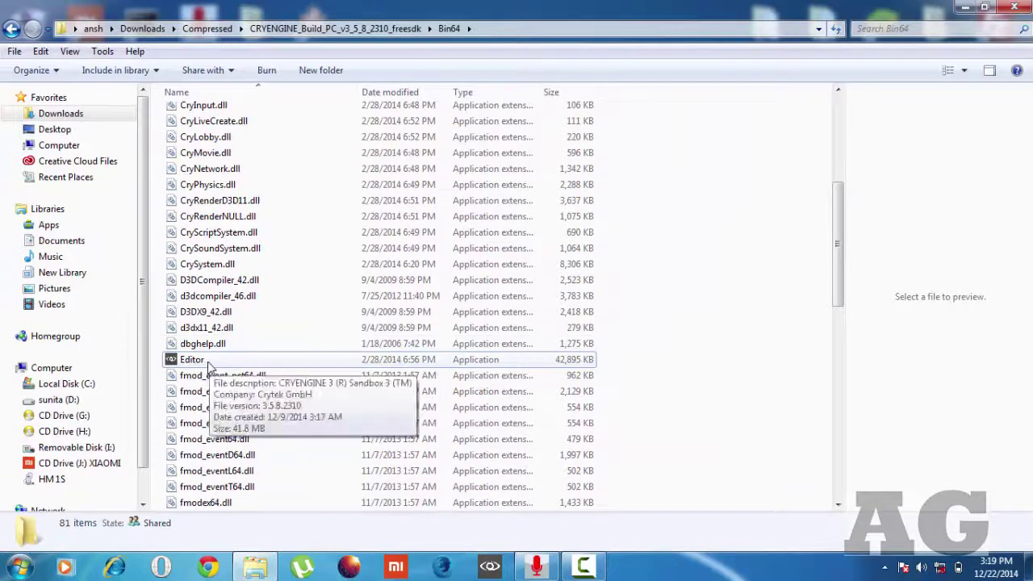
left_click(966, 6)
right_click(66, 42)
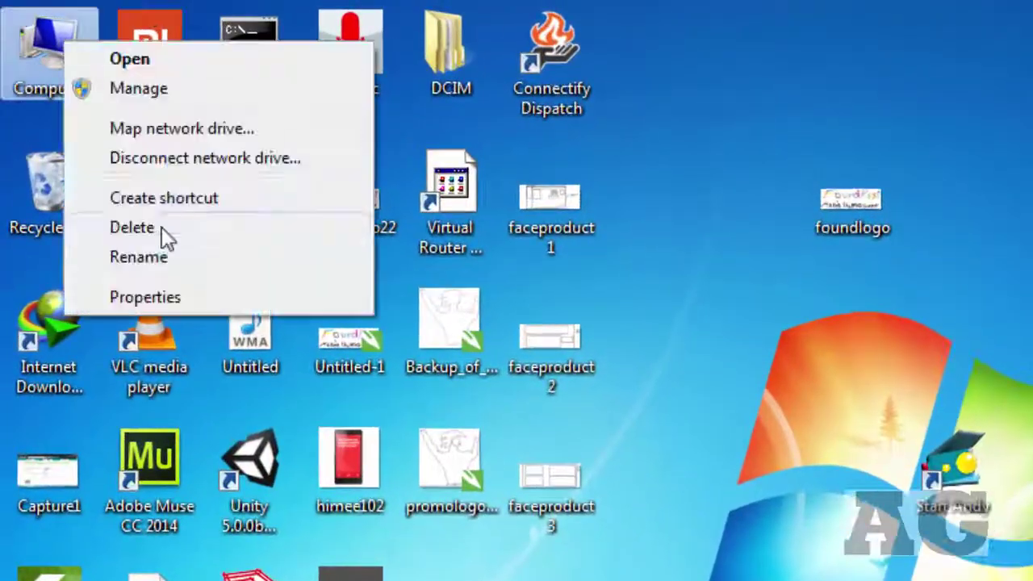
left_click(157, 297)
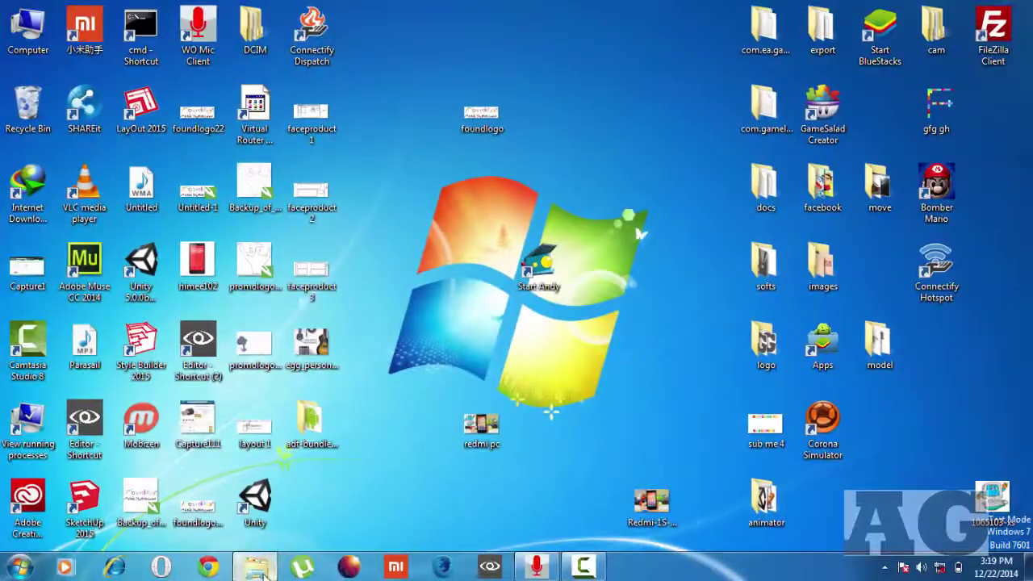
left_click(260, 568)
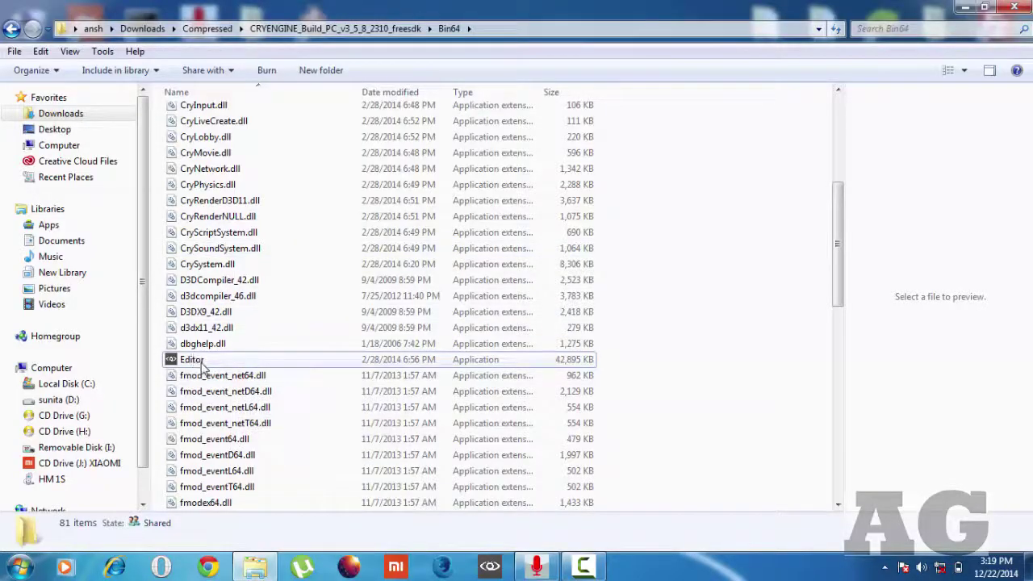
left_click(11, 28)
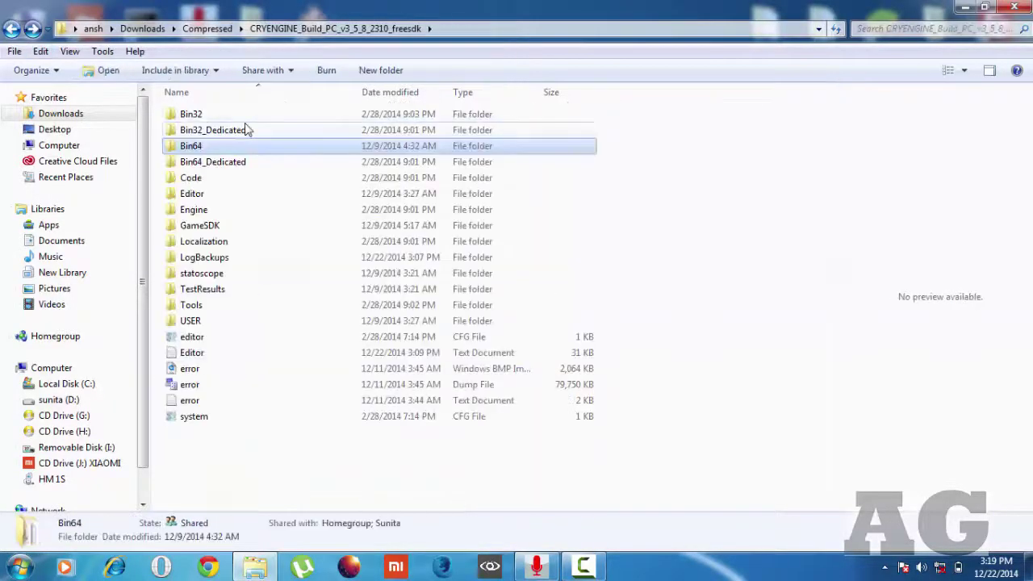
double_click(243, 115)
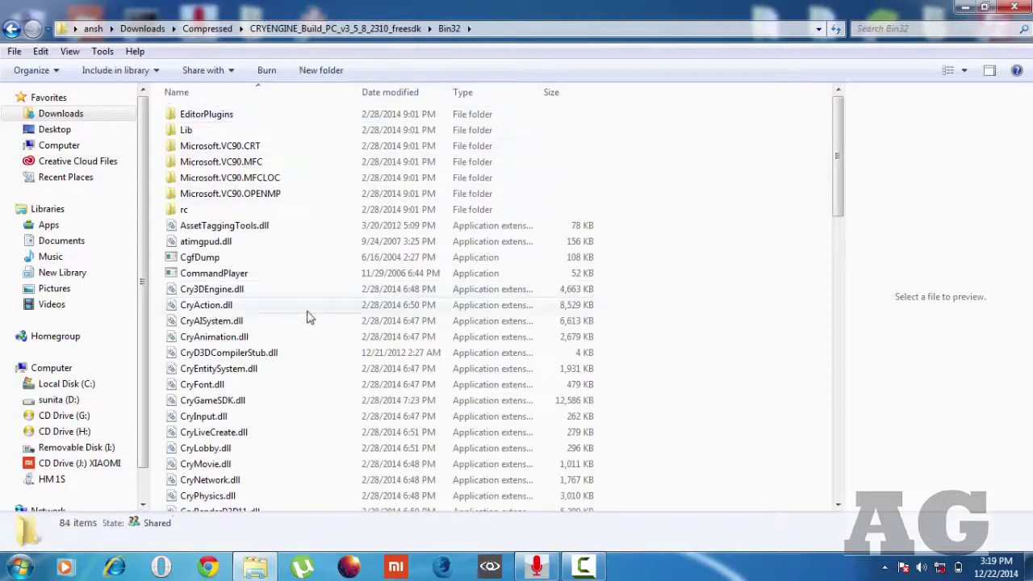
scroll(306, 315, "down", 10)
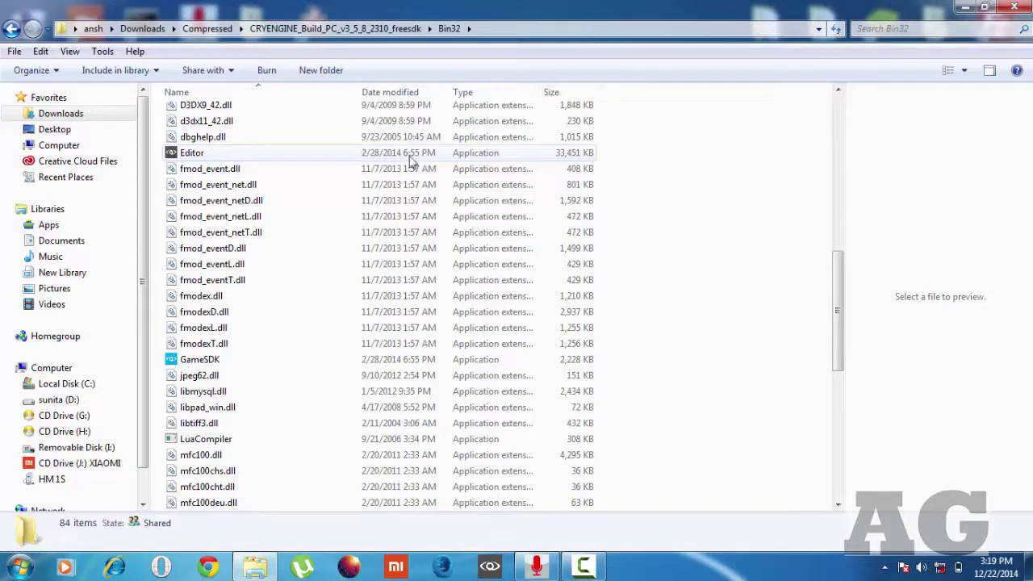
left_click(11, 31)
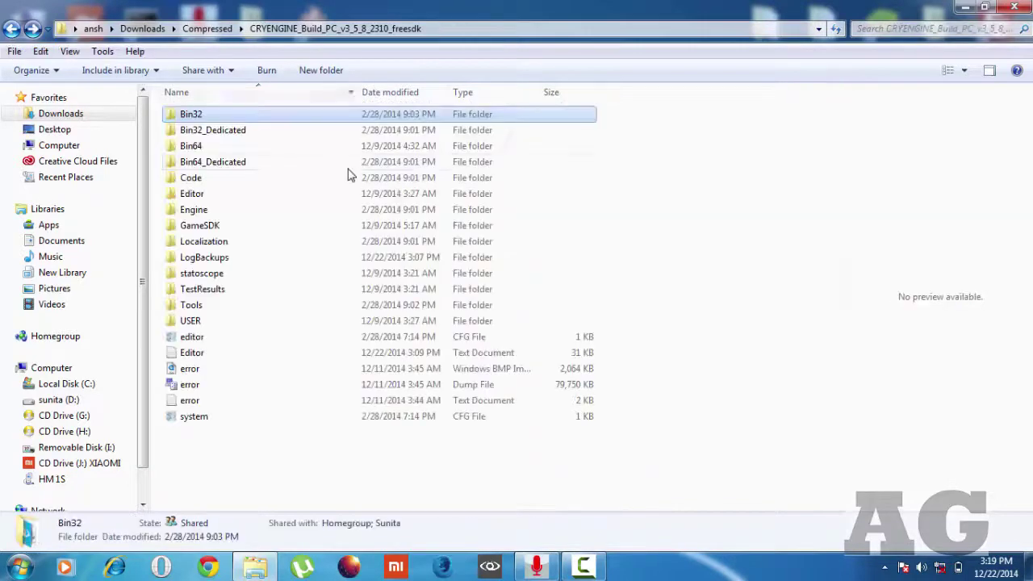
double_click(291, 152)
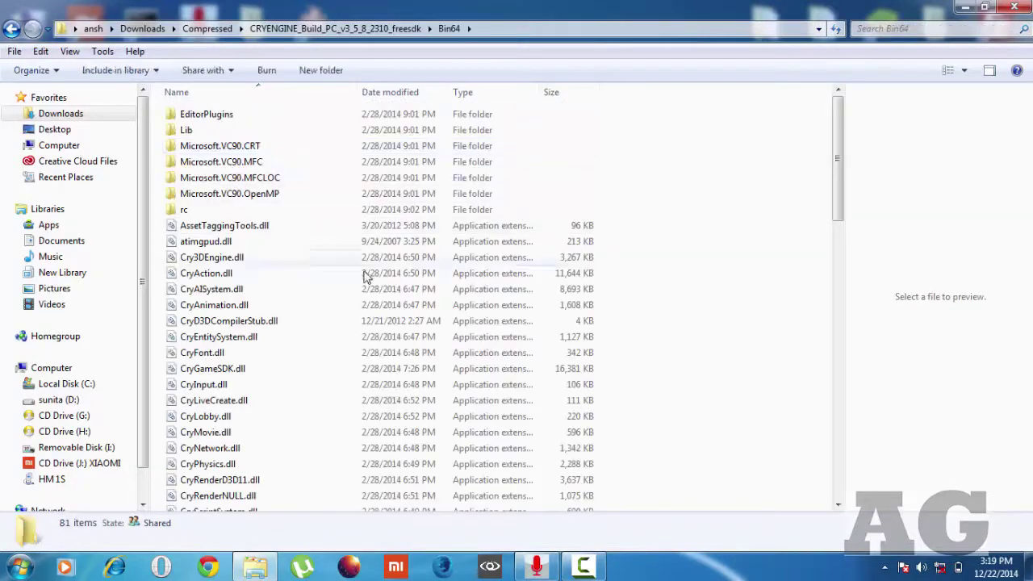
scroll(364, 322, "down", 6)
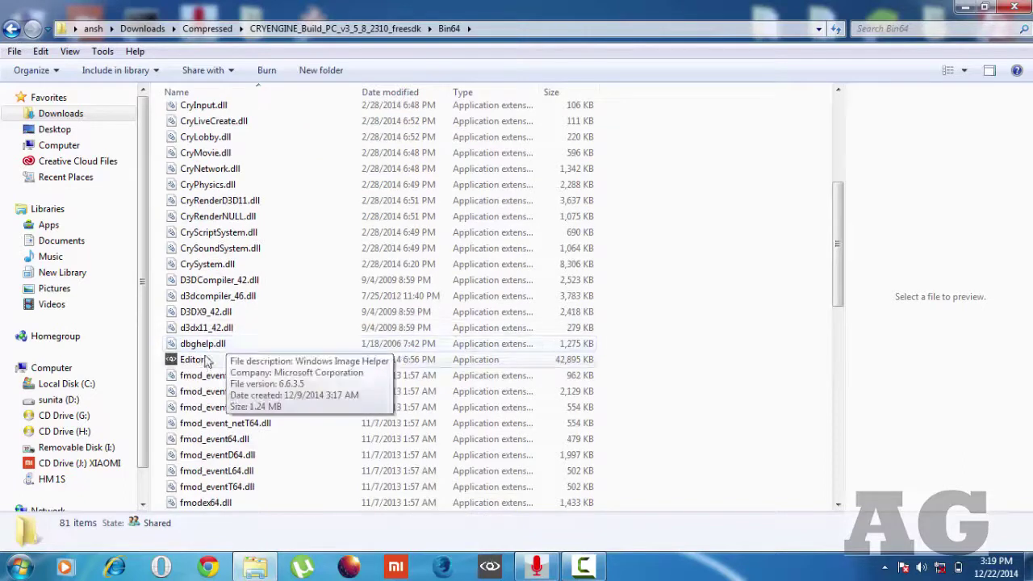
left_click(197, 359)
Step: Launch the 64-bit Editor, close Explorer, and dismiss the Welcome to Sandbox dialog
double_click(259, 362)
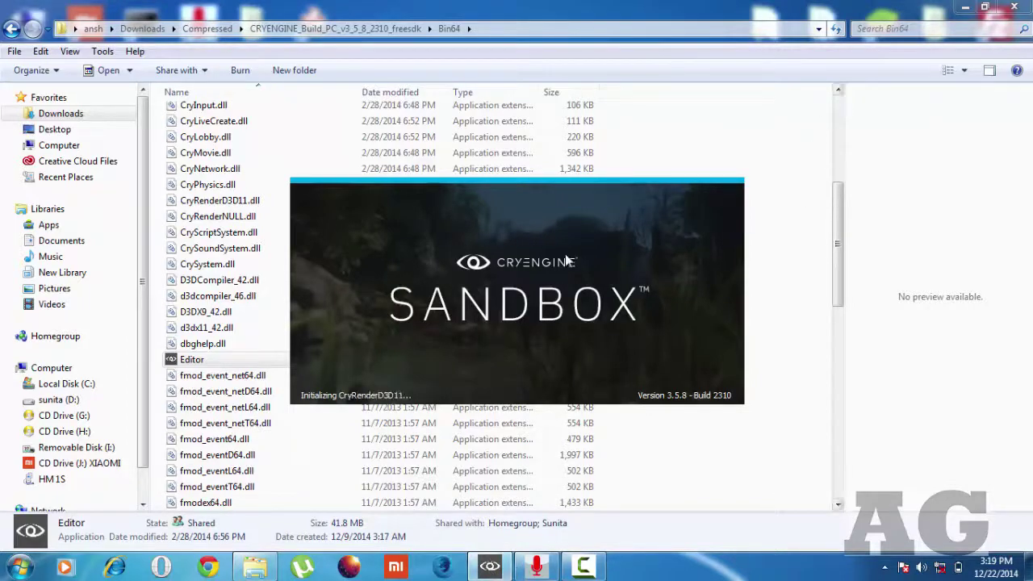
left_click(1014, 6)
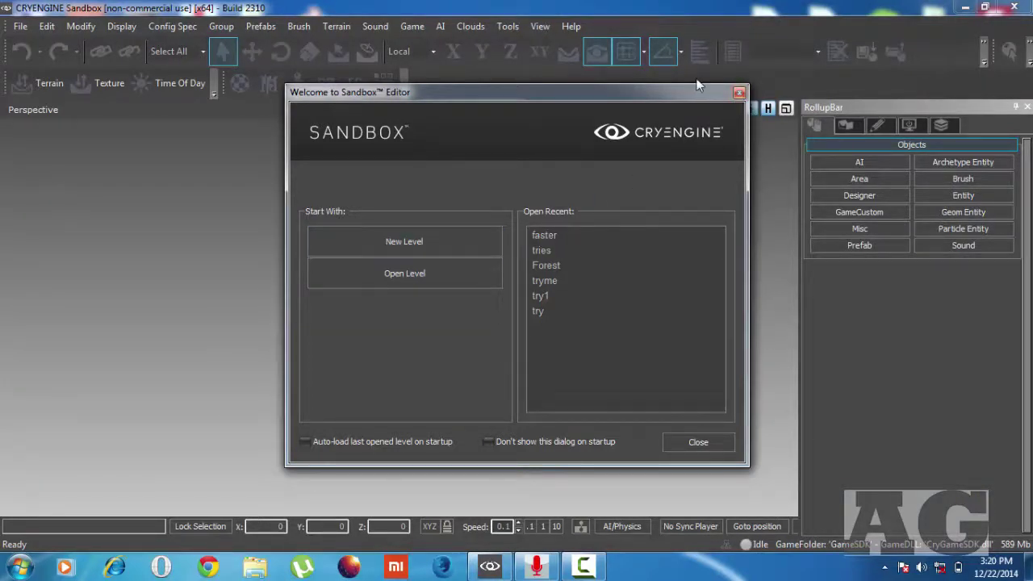
left_click(739, 92)
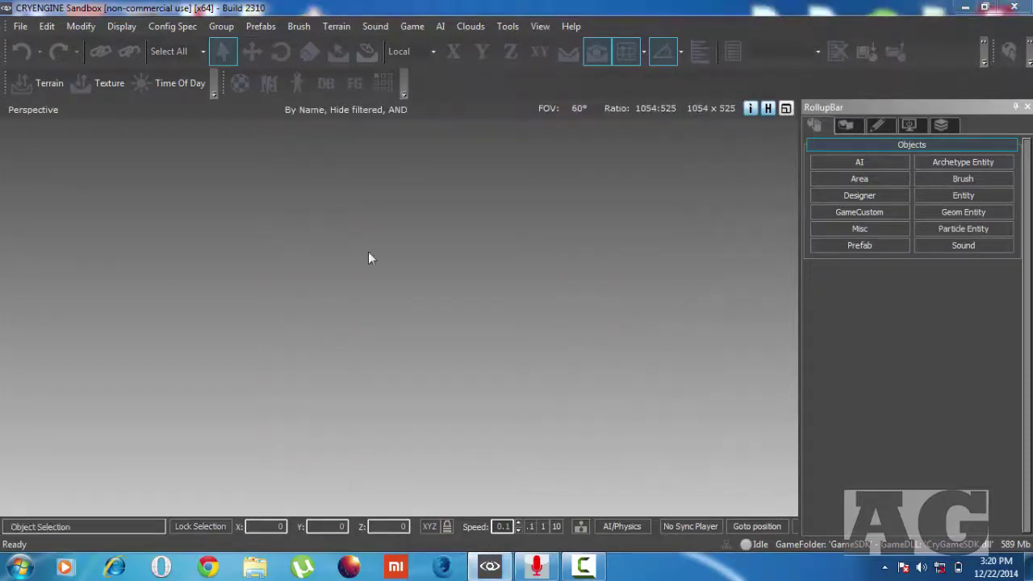